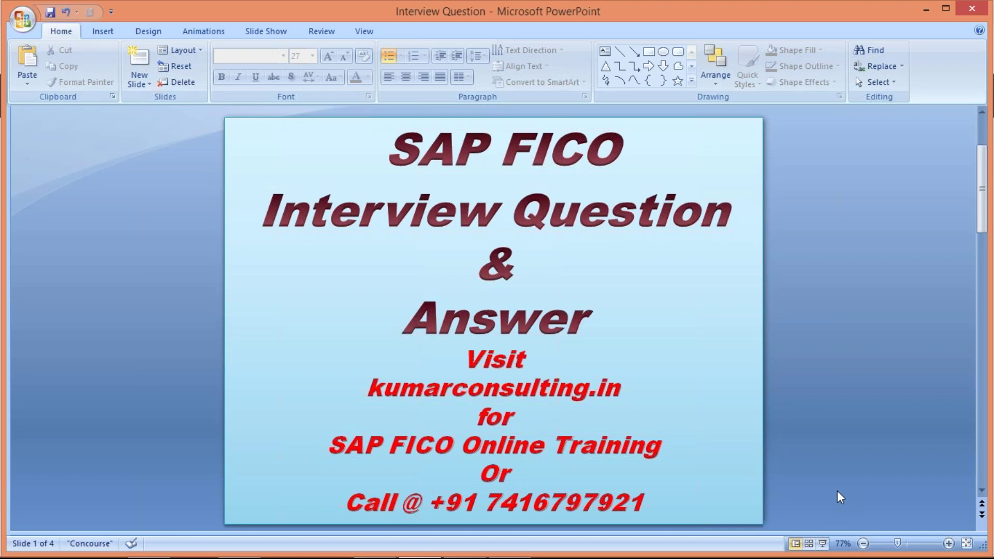
Show slide 2's vendor account group question and launch SAP Logon 740 over it
{"action": "scroll", "coordinate": [837, 491], "scroll_direction": "down", "scroll_amount": 2}
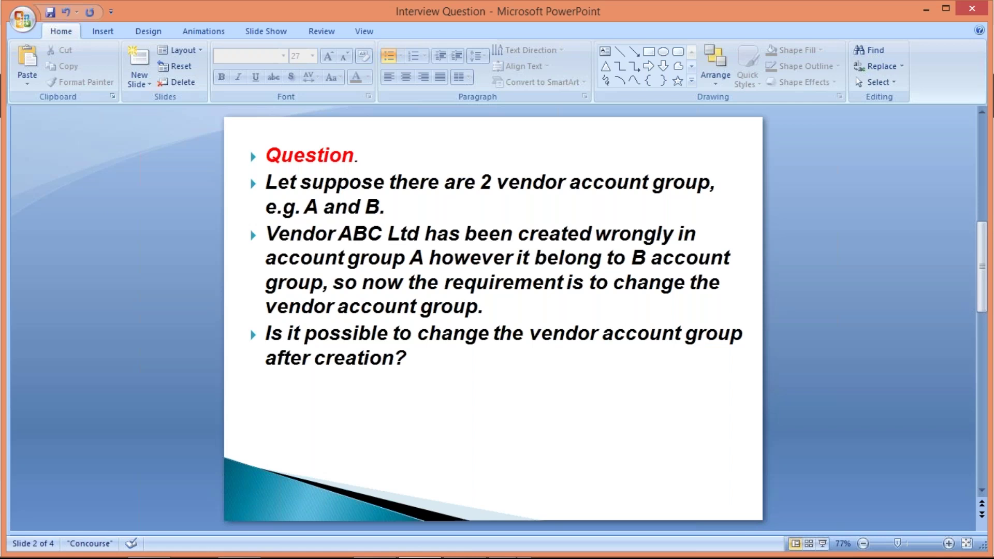
{"action": "mouse_move", "coordinate": [375, 554]}
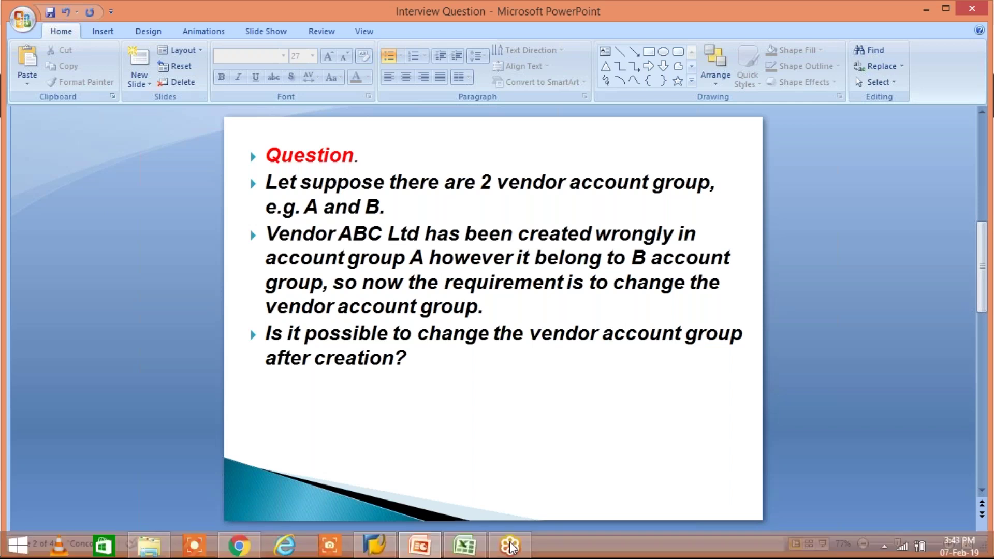
{"action": "left_click", "coordinate": [374, 553]}
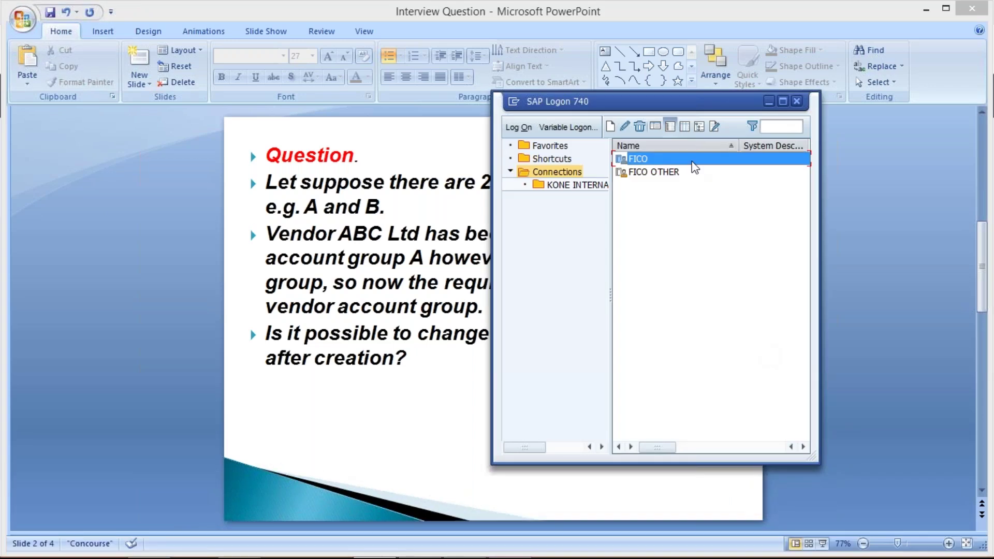
Log on to the FICO system, client 800, with a saved user name and the account password
{"action": "double_click", "coordinate": [692, 161]}
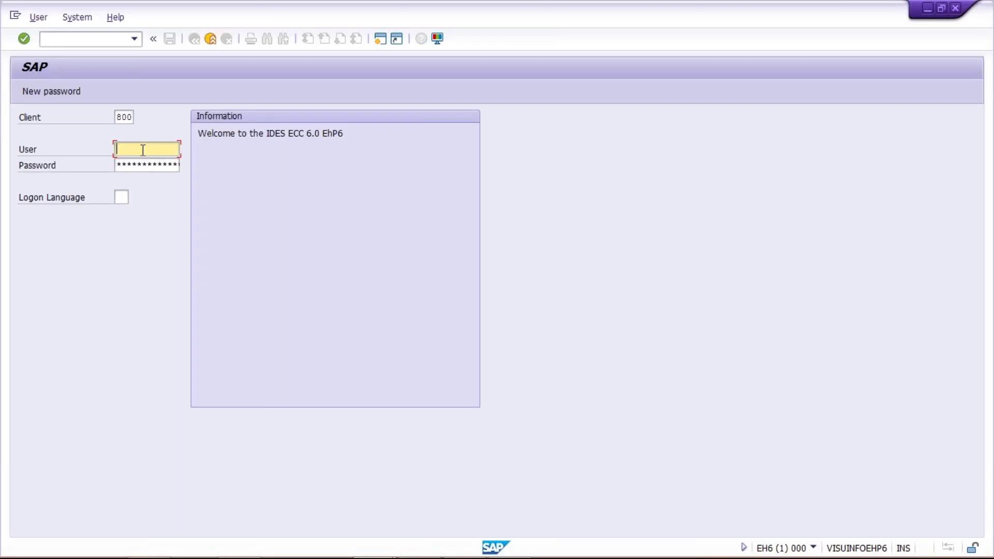
{"action": "left_click", "coordinate": [145, 149]}
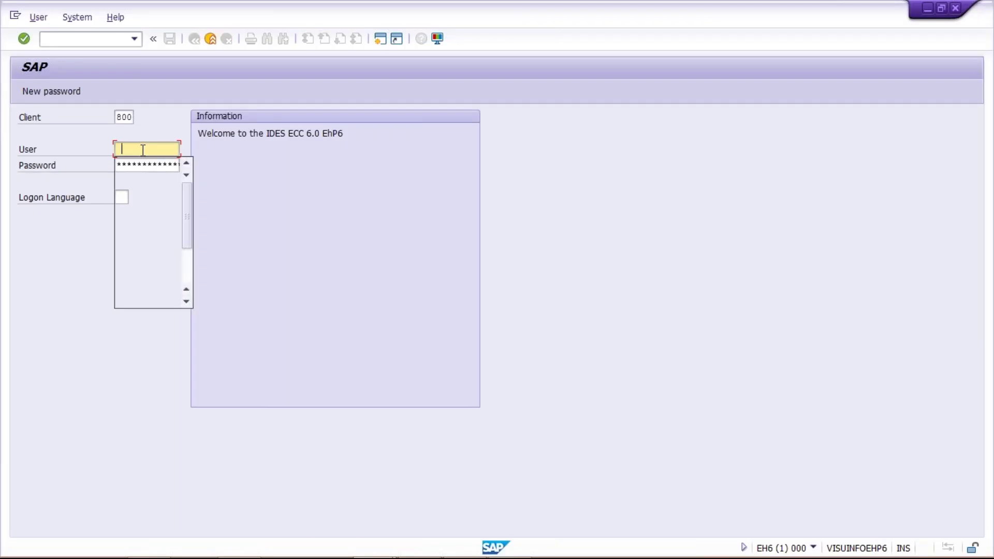
{"action": "left_click", "coordinate": [145, 163]}
{"action": "type", "text": "***"}
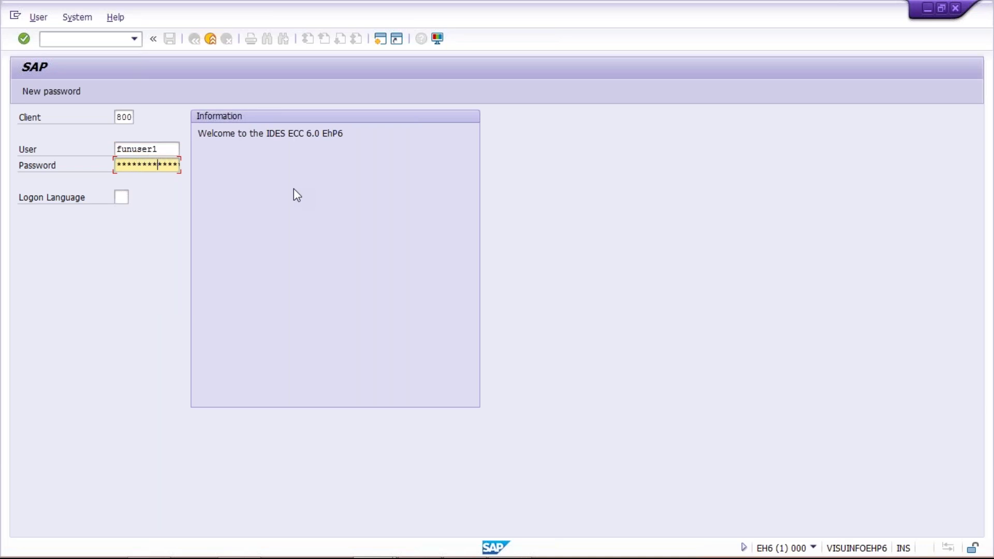
{"action": "key", "text": "Return"}
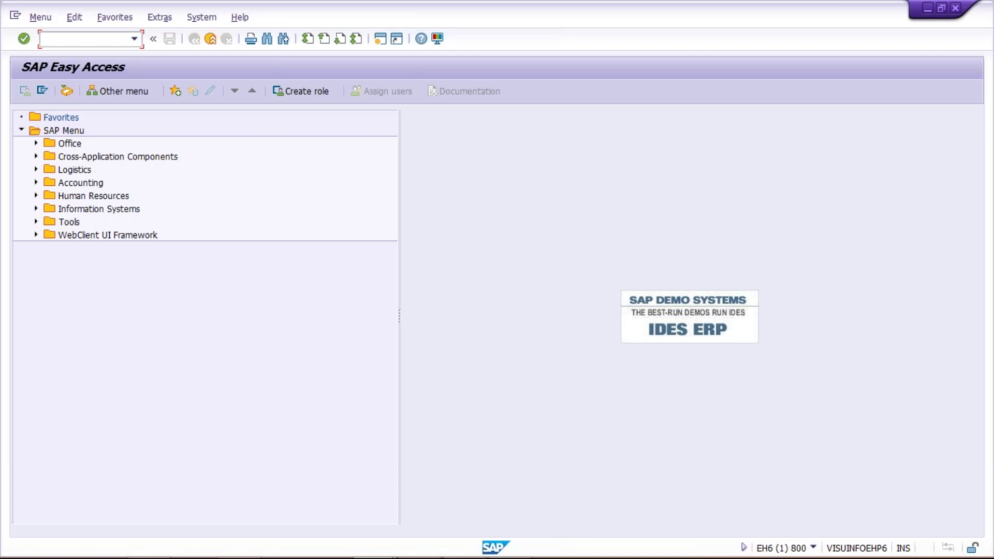
Start transaction XK07 and fill in vendor 100507 from the field's input history
{"action": "left_click", "coordinate": [82, 44]}
{"action": "type", "text": "XK07"}
{"action": "key", "text": "Return"}
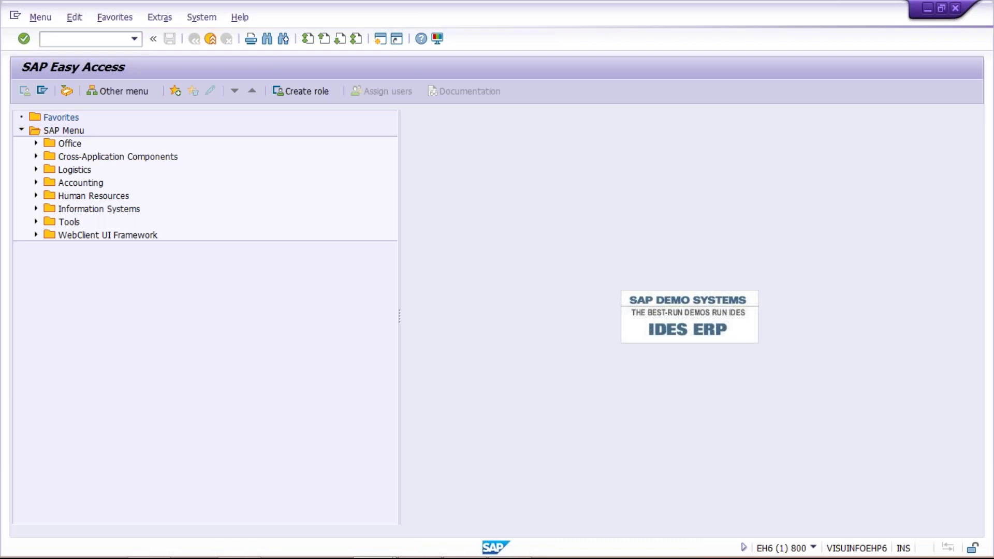
{"action": "left_click", "coordinate": [134, 151]}
{"action": "left_click", "coordinate": [149, 163]}
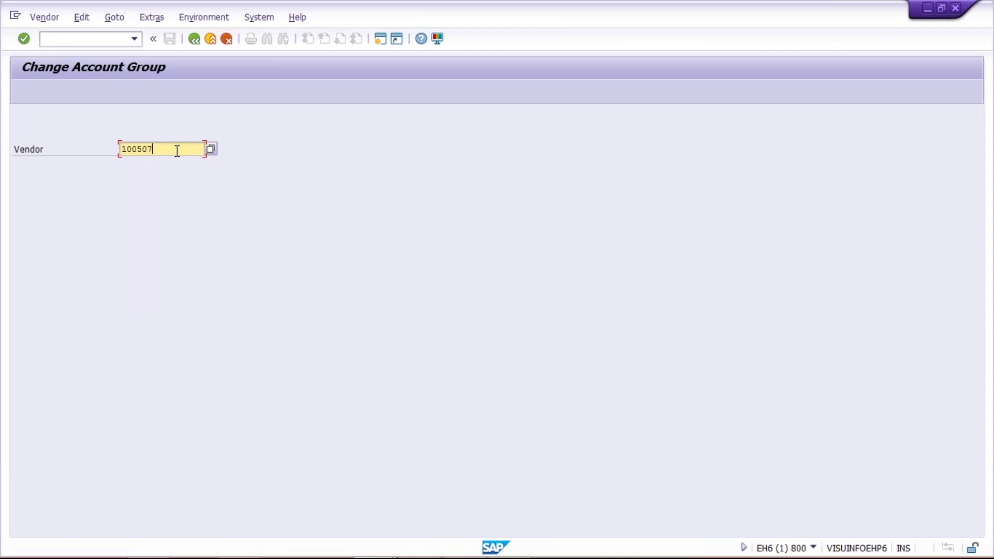
Proceed to vendor 100507's details and highlight its current group SERV (SERVICE VENDOR FOR TM)
{"action": "key", "text": "Return"}
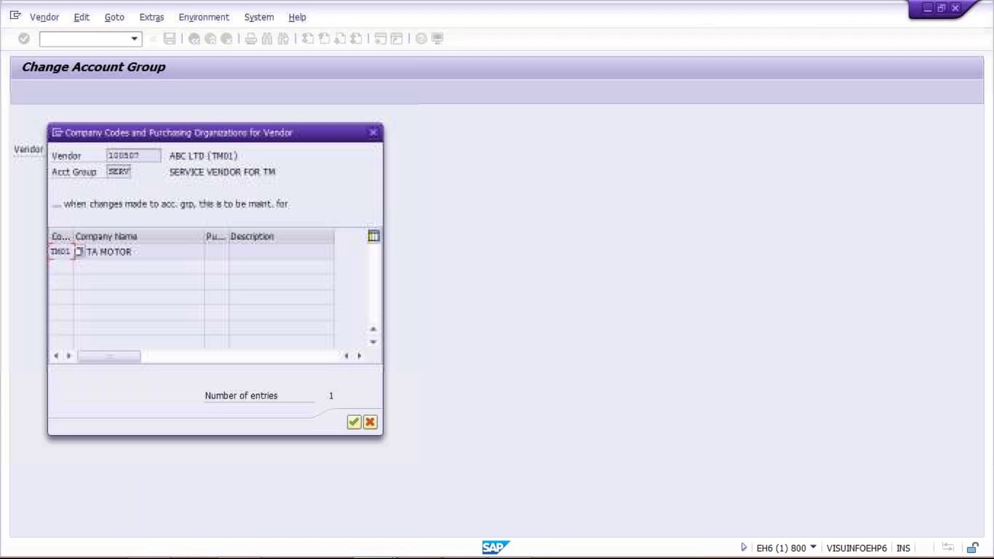
{"action": "left_click_drag", "start_coordinate": [141, 157], "coordinate": [103, 155]}
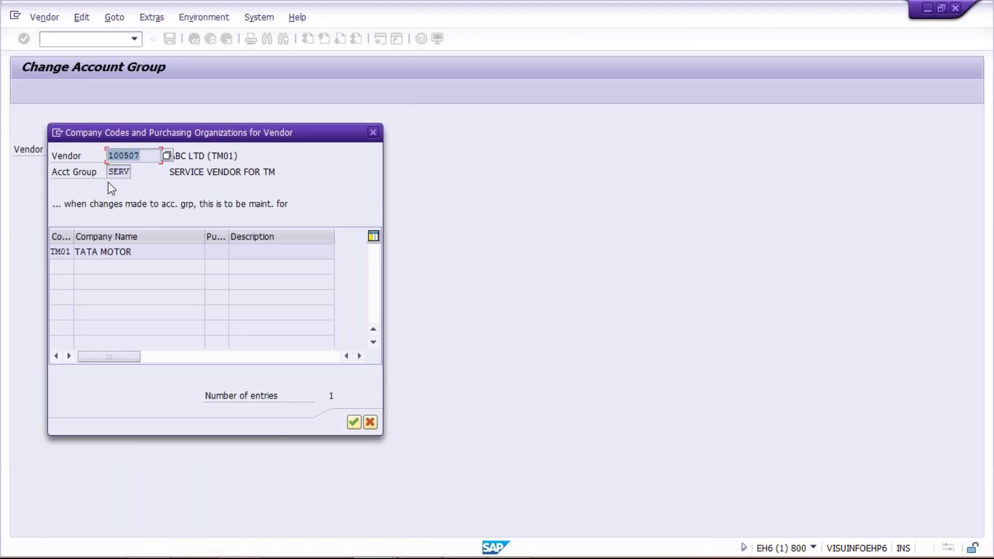
{"action": "double_click", "coordinate": [111, 174]}
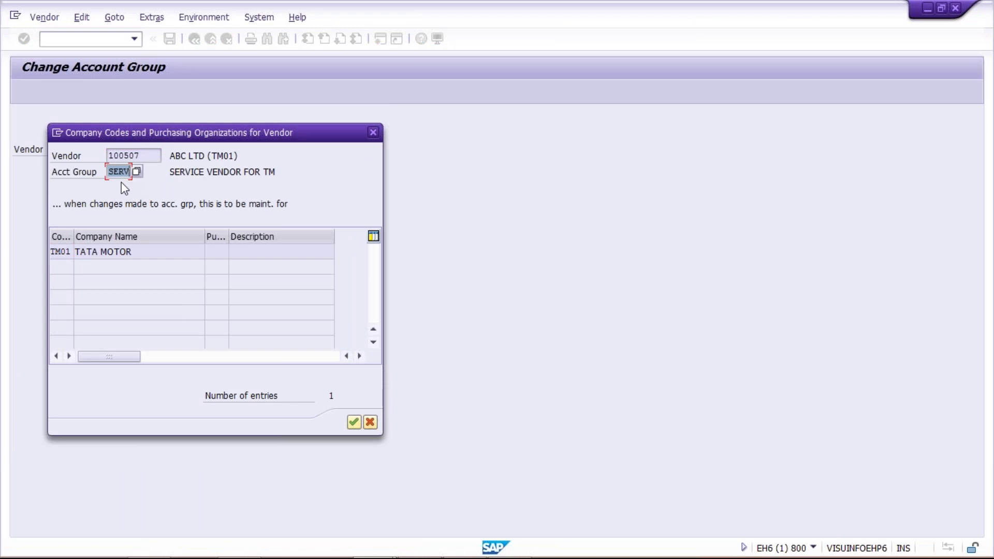
{"action": "left_click_drag", "start_coordinate": [176, 171], "coordinate": [289, 185]}
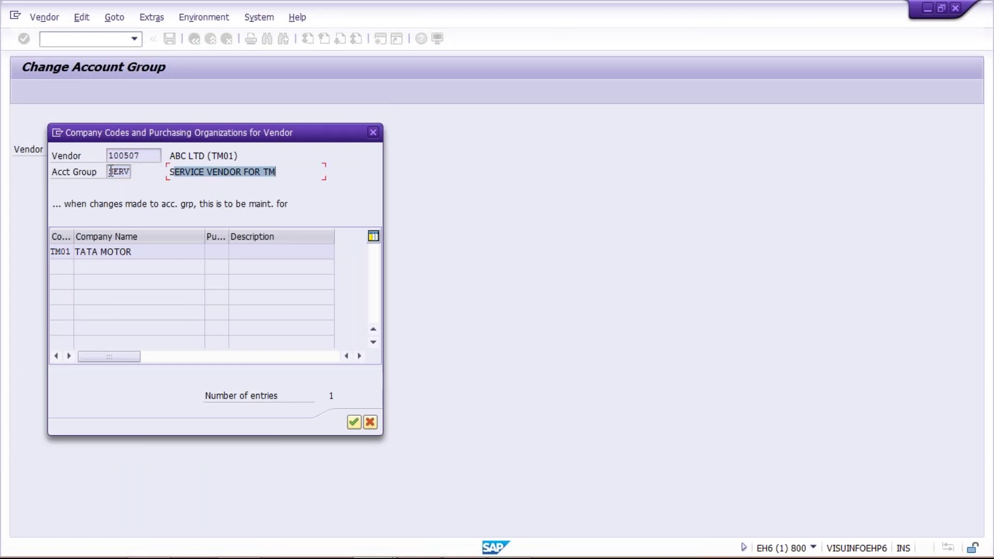
{"action": "left_click_drag", "start_coordinate": [110, 171], "coordinate": [129, 171]}
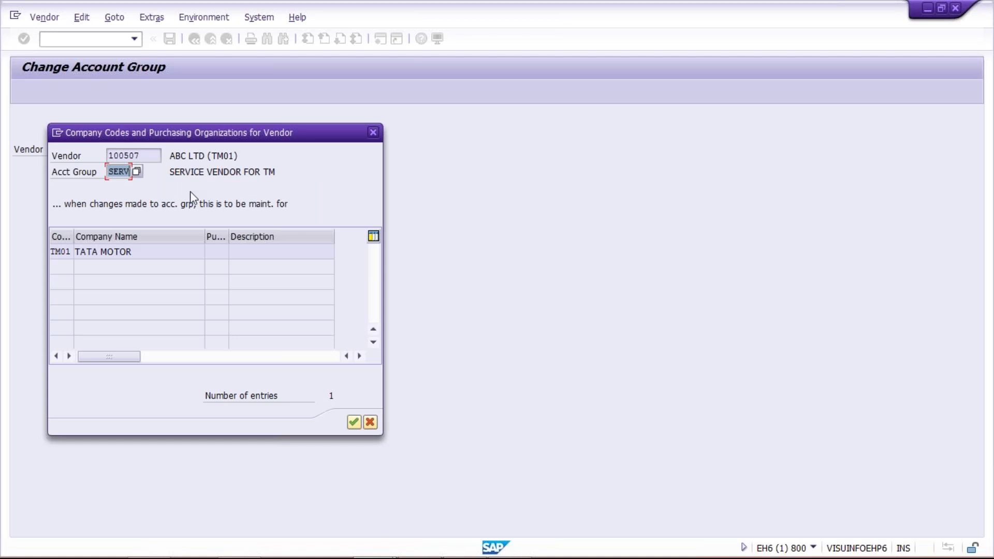
{"action": "left_click", "coordinate": [144, 151]}
{"action": "left_click_drag", "start_coordinate": [144, 151], "coordinate": [110, 151]}
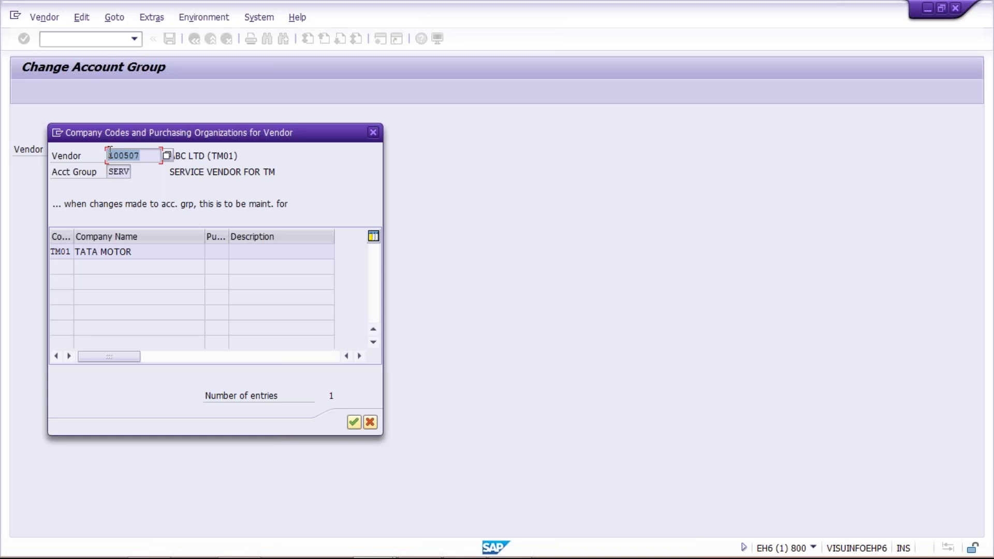
{"action": "left_click_drag", "start_coordinate": [111, 174], "coordinate": [131, 172]}
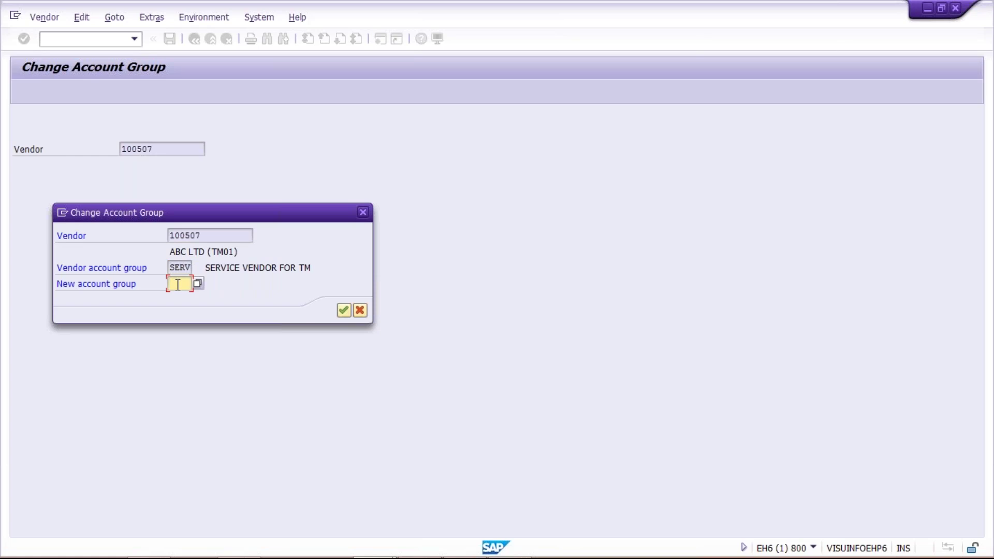
Enter MANF as the new account group and confirm it
{"action": "type", "text": "M"}
{"action": "key", "text": "Down"}
{"action": "key", "text": "Return"}
{"action": "key", "text": "Return"}
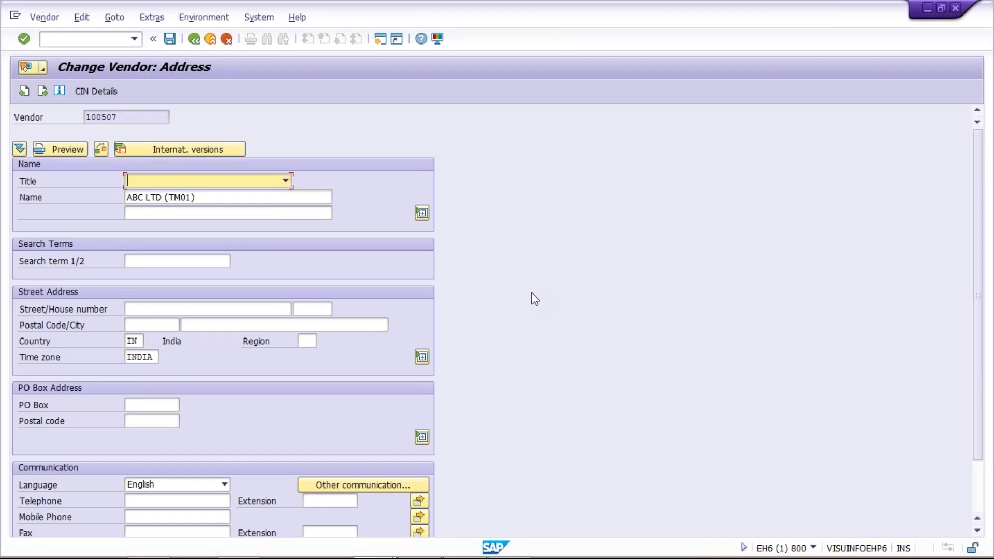
Check administrative data, then save the SERV-to-MANF change and dismiss the confirmation
{"action": "key", "text": "shift+F5"}
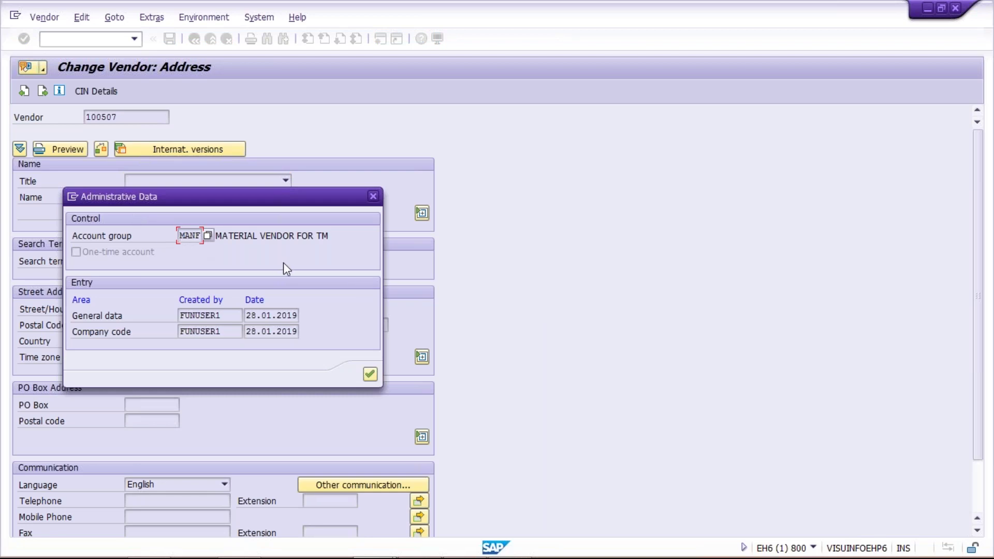
{"action": "left_click", "coordinate": [372, 195]}
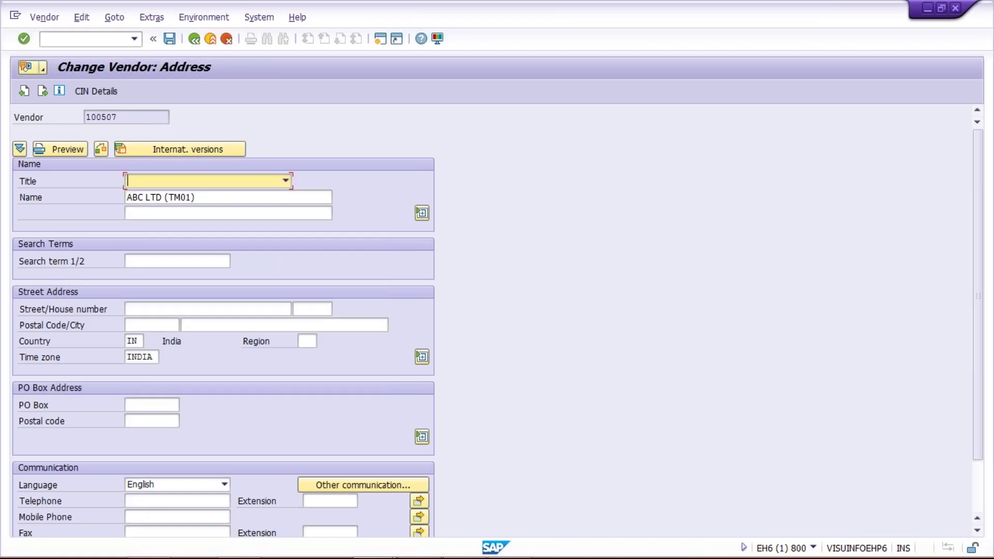
{"action": "key", "text": "Return"}
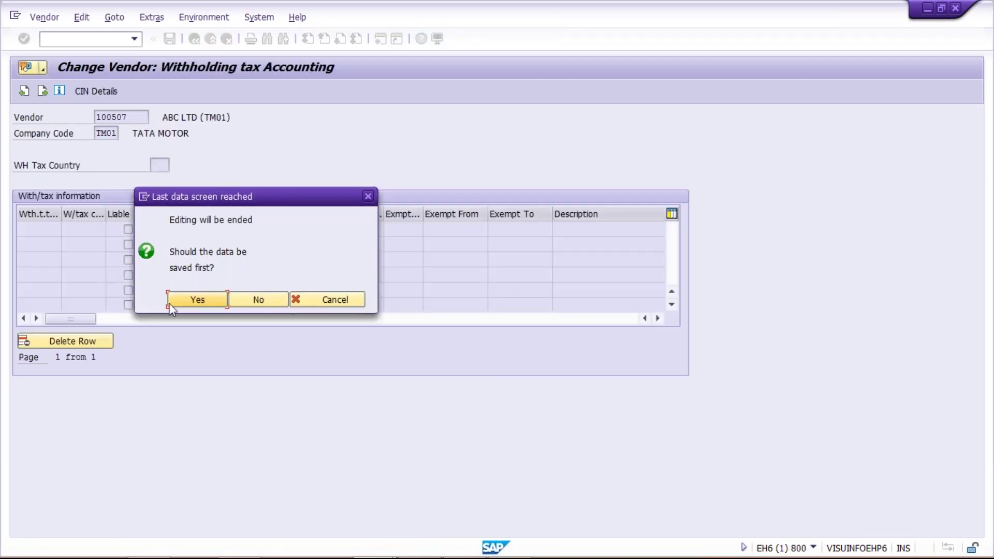
{"action": "left_click", "coordinate": [182, 302]}
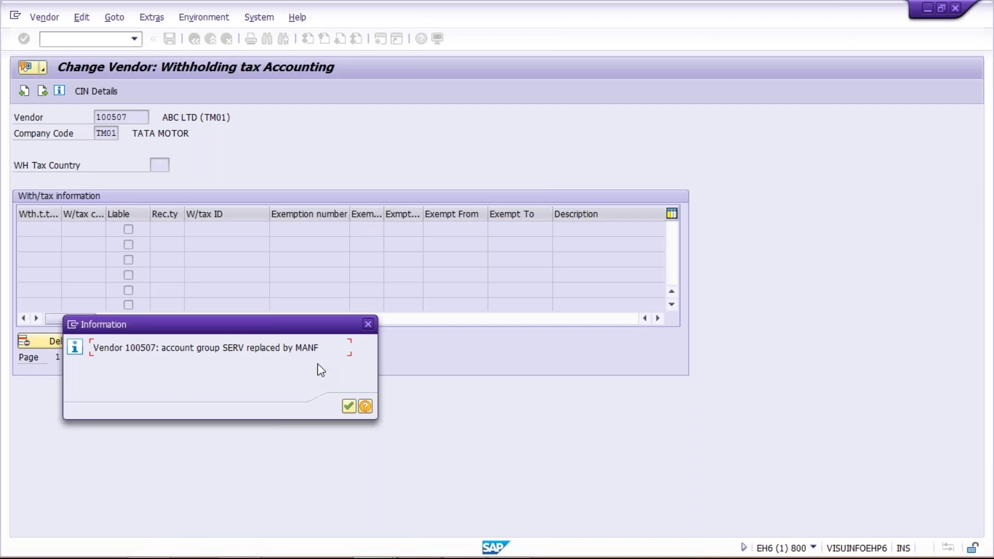
{"action": "key", "text": "Return"}
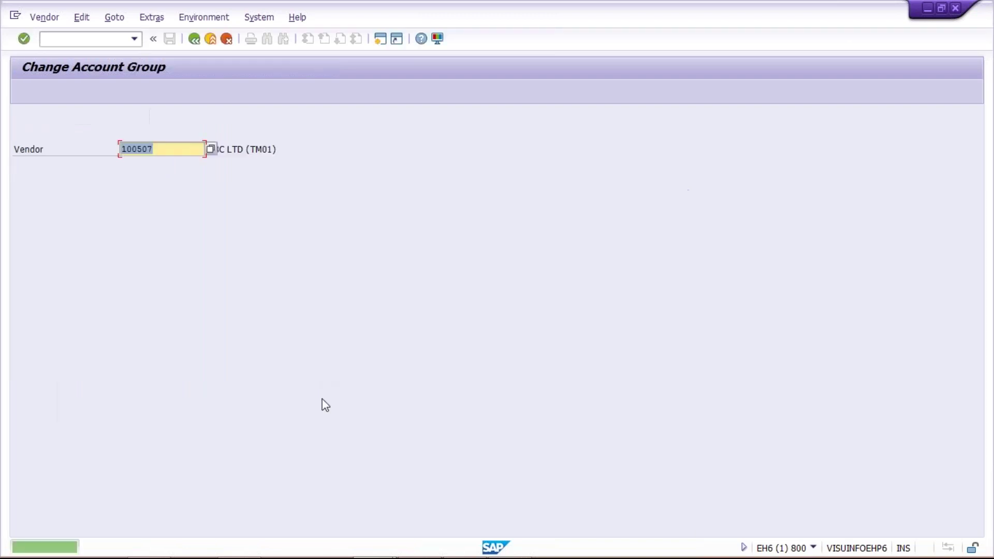
In a new second session, run XK03 to display vendor 100507
{"action": "left_click", "coordinate": [380, 44]}
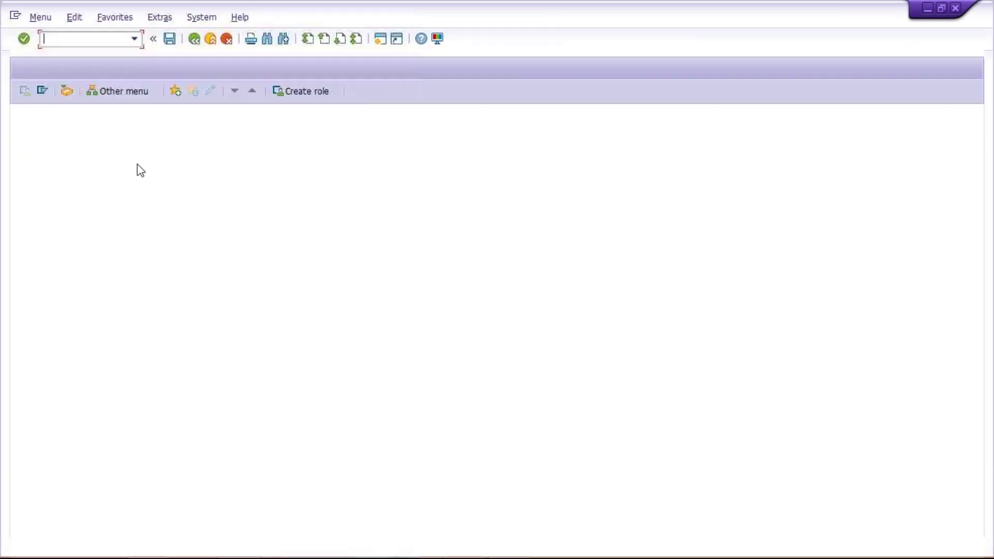
{"action": "type", "text": "XK03"}
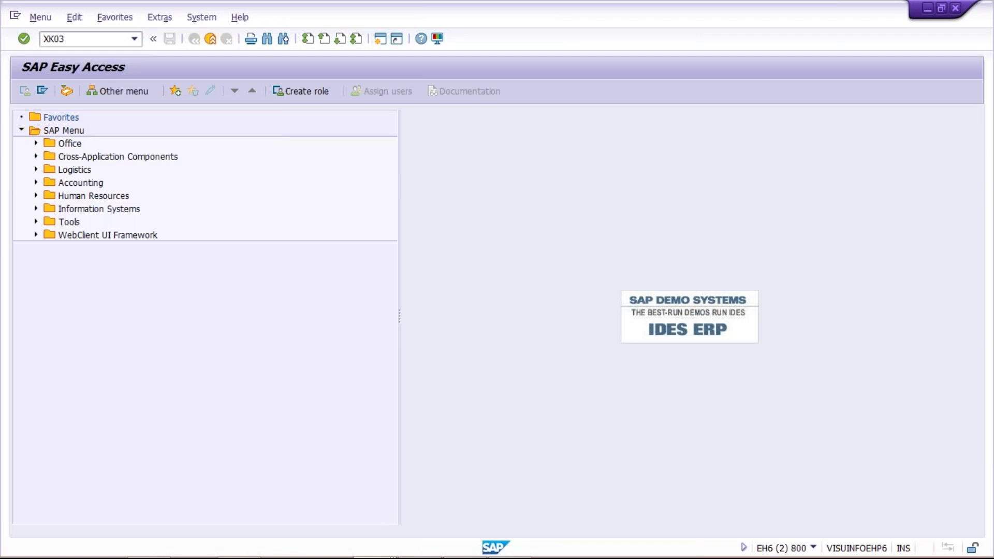
{"action": "key", "text": "Return"}
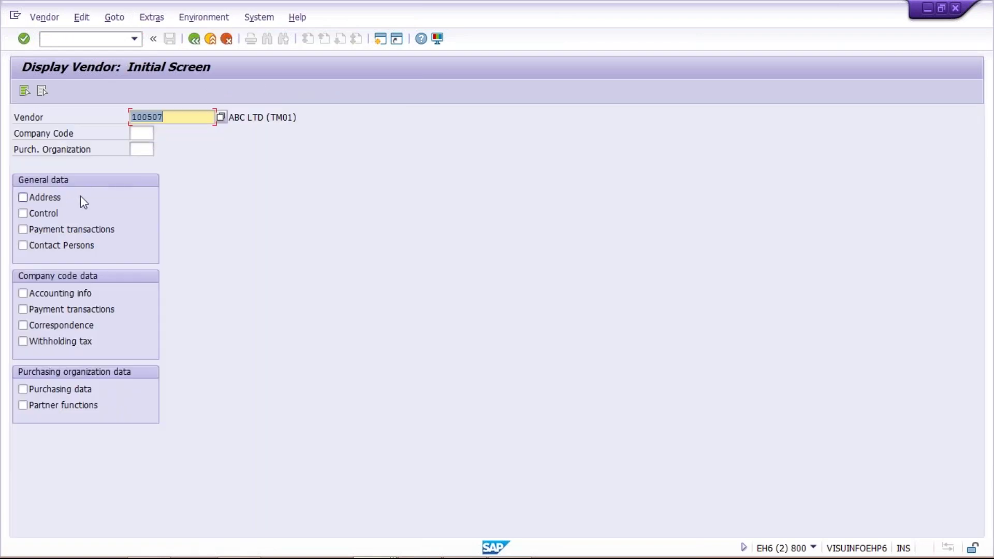
Display vendor 100507's address data and confirm the account group is MANF, MATERIAL VENDOR FOR TM
{"action": "left_click", "coordinate": [143, 132]}
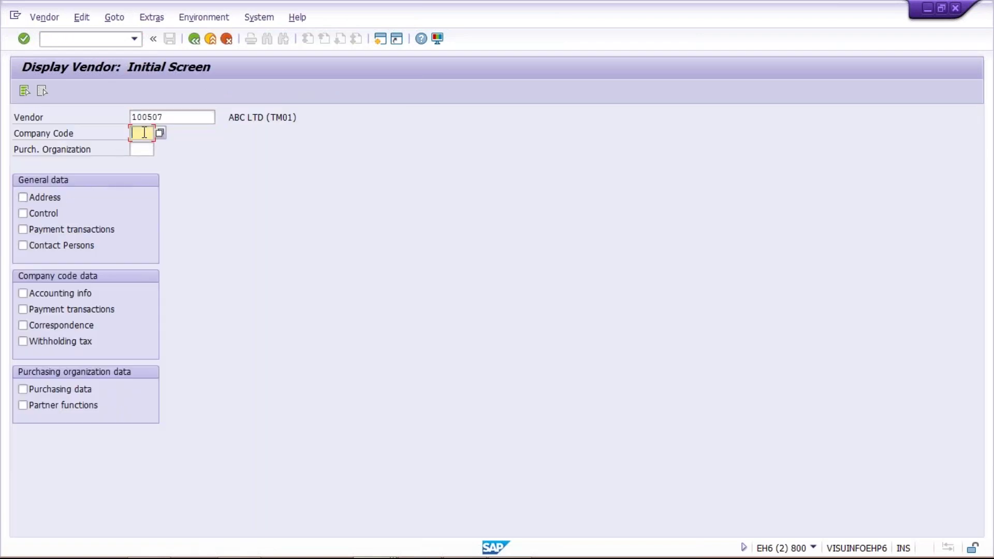
{"action": "left_click", "coordinate": [169, 119]}
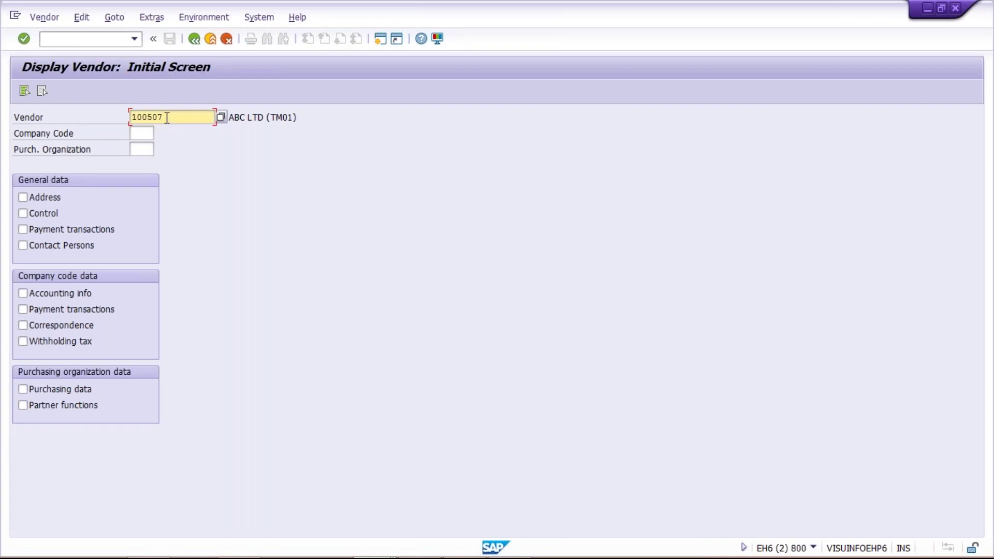
{"action": "left_click", "coordinate": [44, 197]}
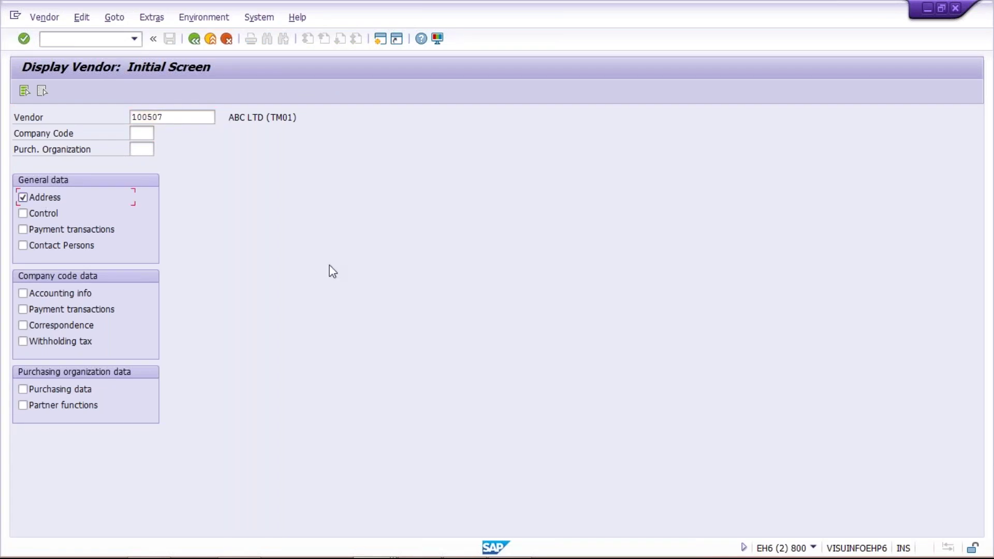
{"action": "key", "text": "Return"}
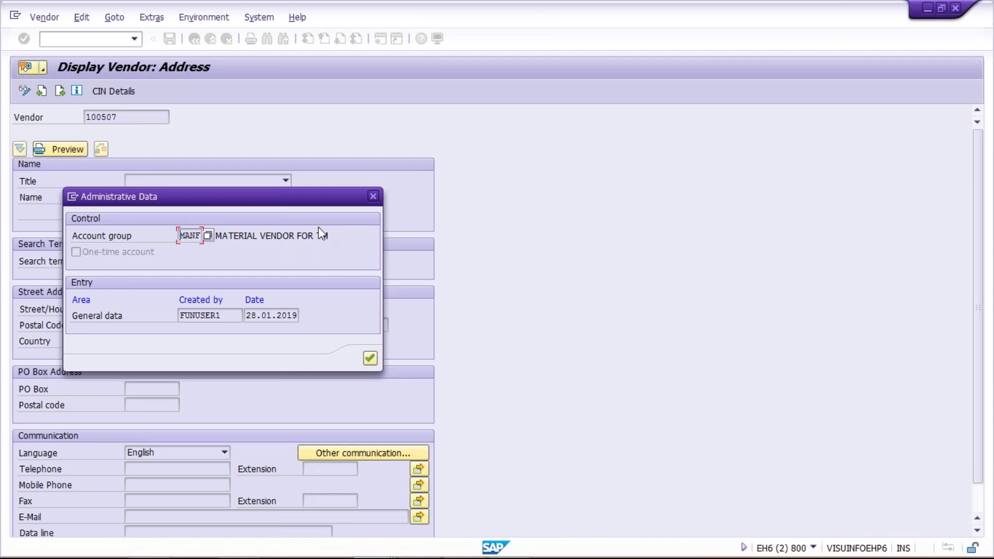
{"action": "left_click", "coordinate": [373, 196]}
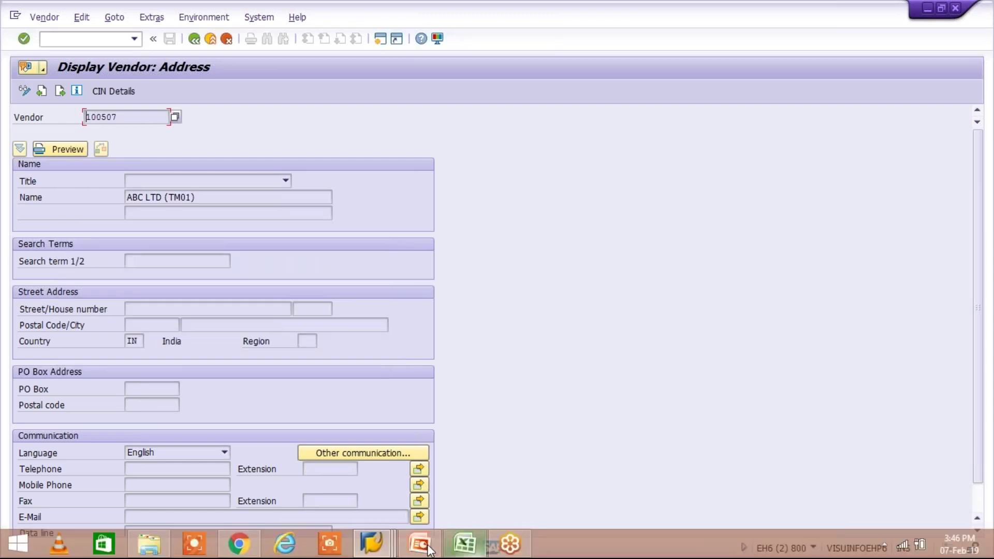
In the Interview Question presentation, append '/XD07' after XK07 on slide 3's answer
{"action": "left_click", "coordinate": [425, 546]}
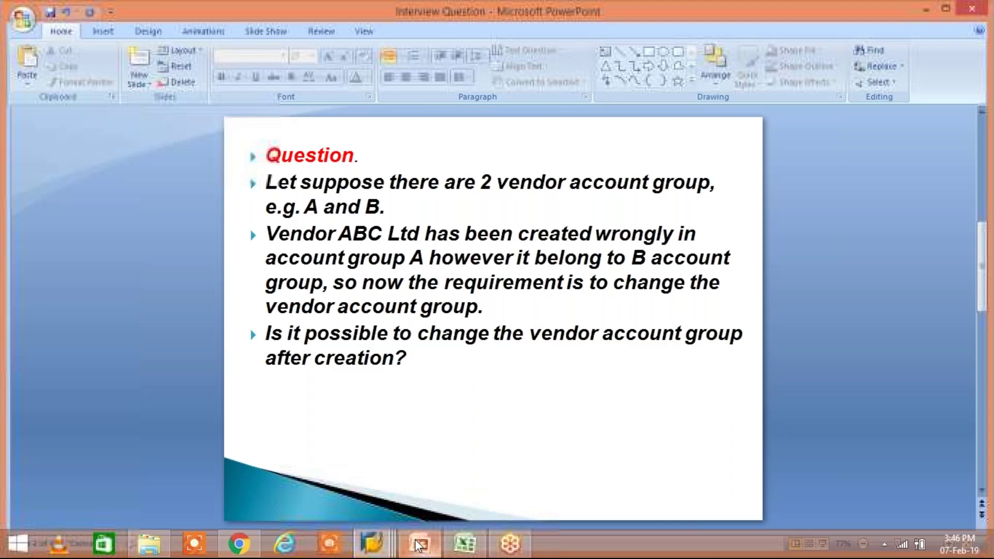
{"action": "left_click", "coordinate": [170, 388]}
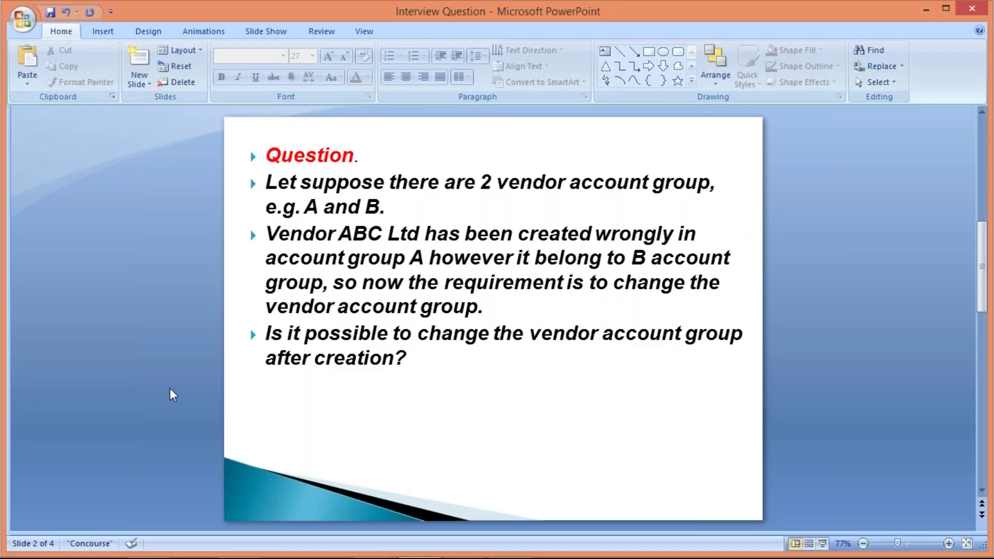
{"action": "scroll", "coordinate": [169, 389], "scroll_direction": "down", "scroll_amount": 1}
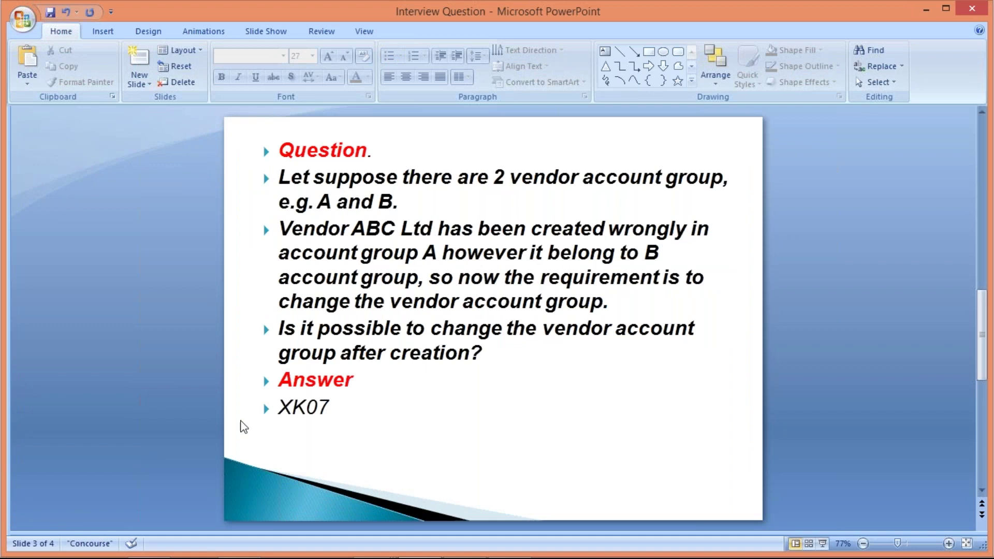
{"action": "left_click", "coordinate": [334, 408]}
{"action": "type", "text": "/X"}
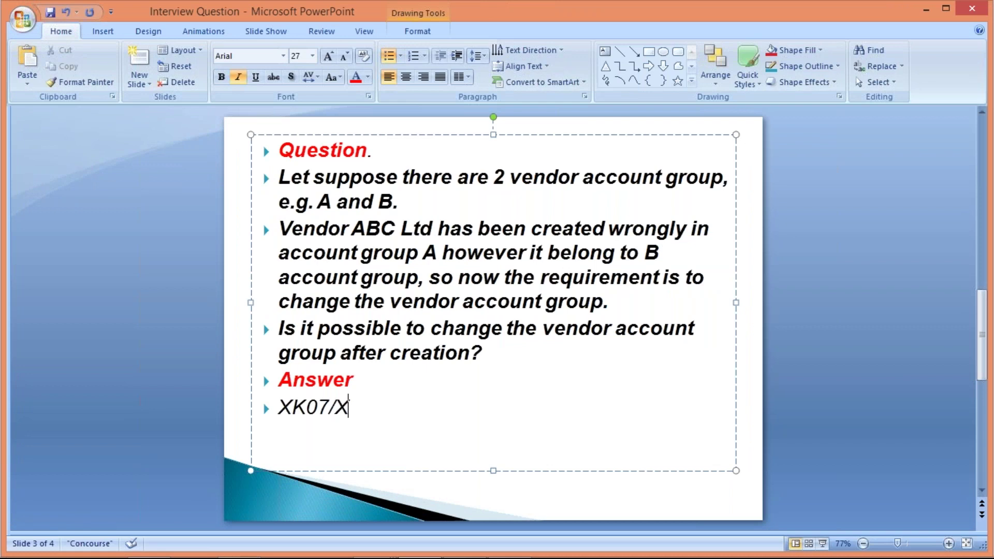
{"action": "type", "text": "D07"}
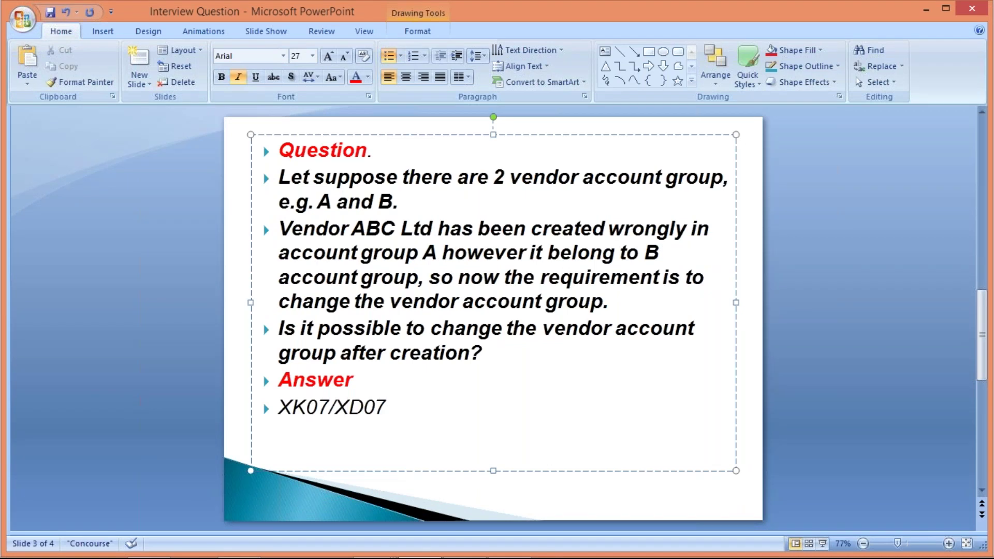